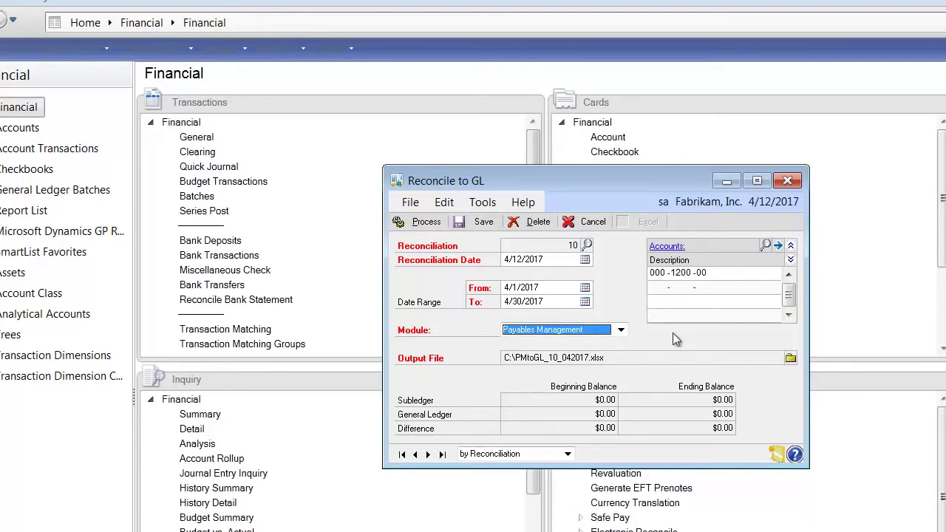
Process the GL reconciliation for the Bank Reconciliation module with the UPTOWN TRUST checkbook.
left_click(621, 331)
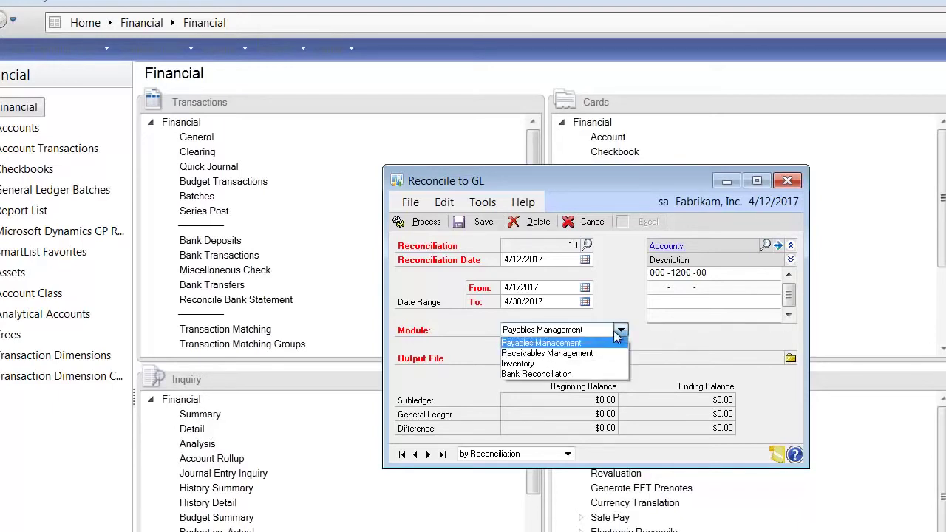
left_click(562, 374)
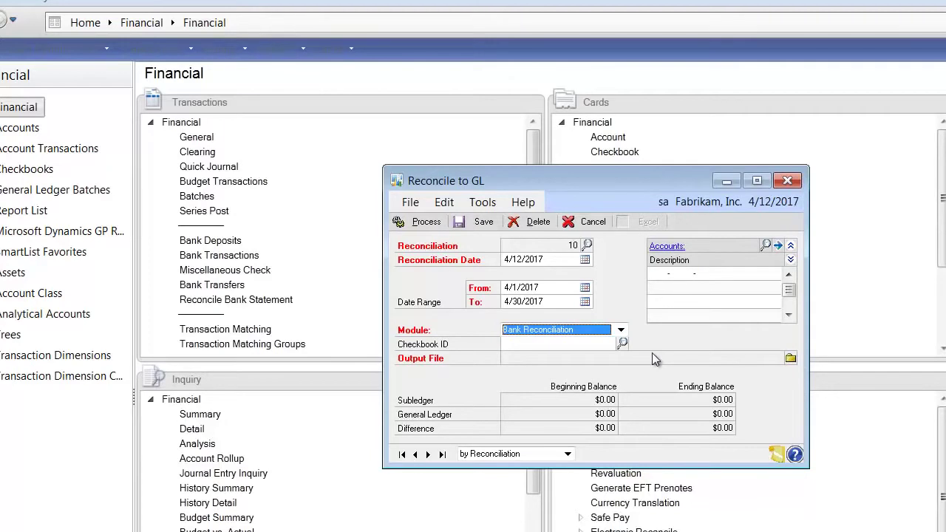
left_click(622, 344)
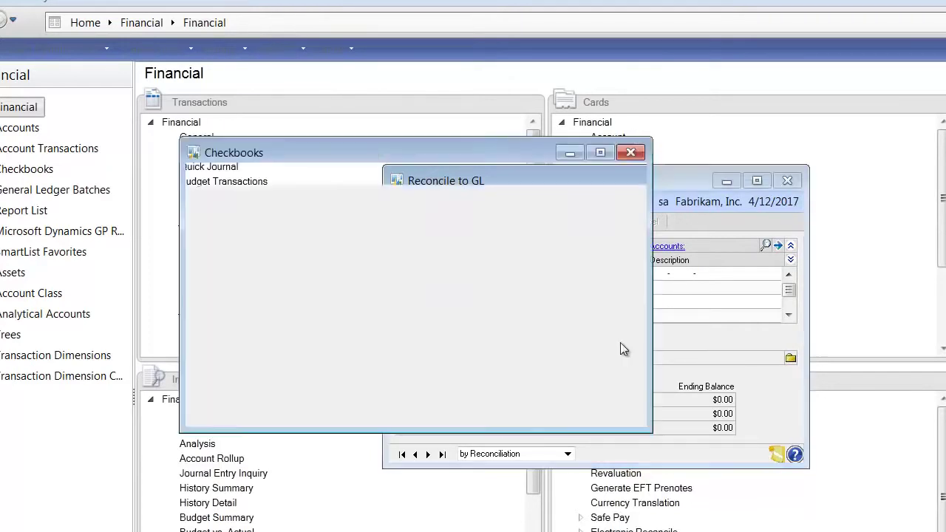
left_click(341, 301)
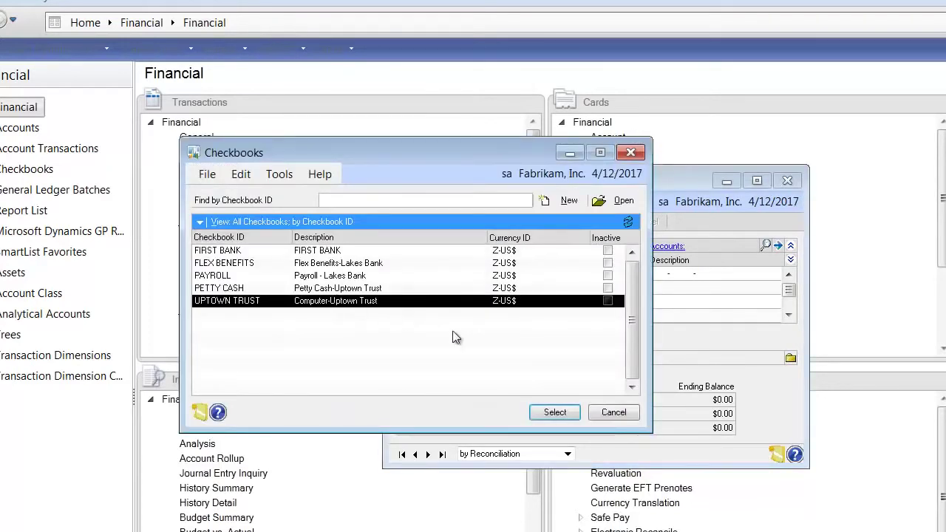
left_click(554, 412)
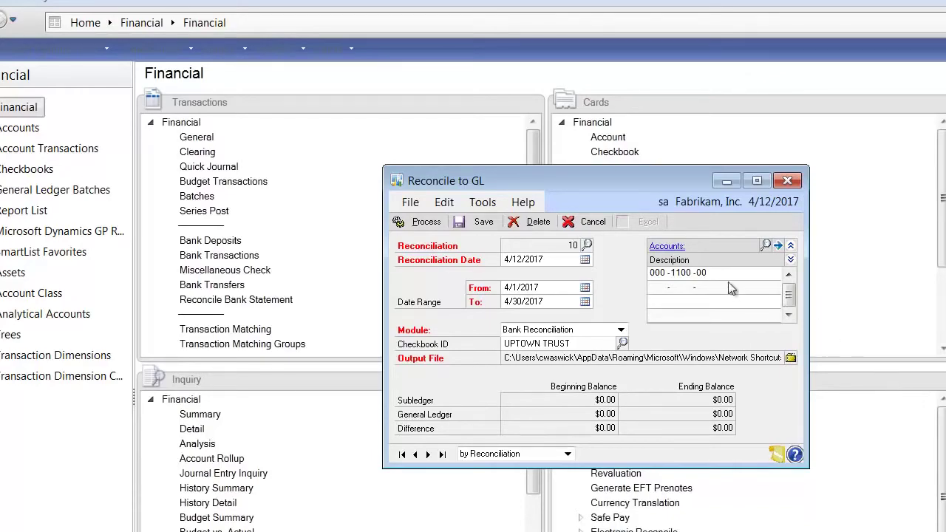
left_click(442, 225)
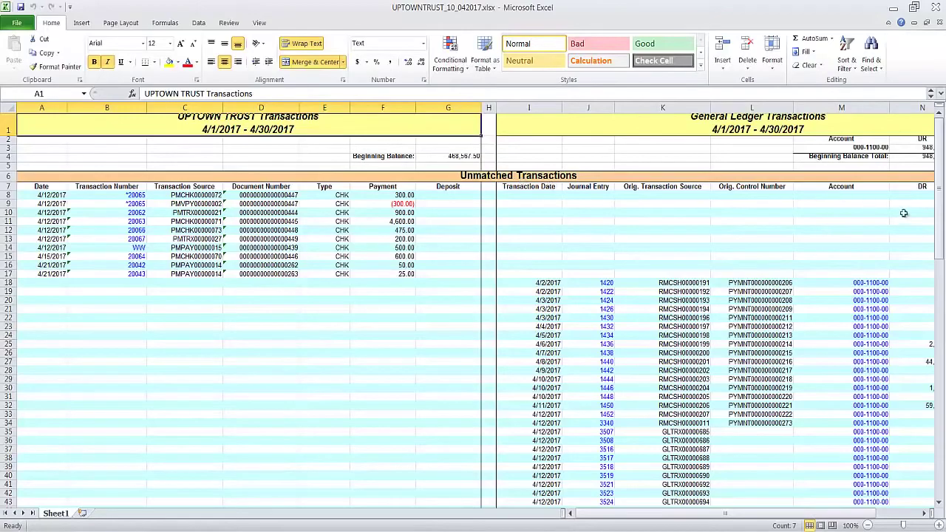
Review the unmatched, potentially matched and matched transactions in the UPTOWN TRUST reconciliation workbook in Excel.
left_click_drag(943, 239, 943, 450)
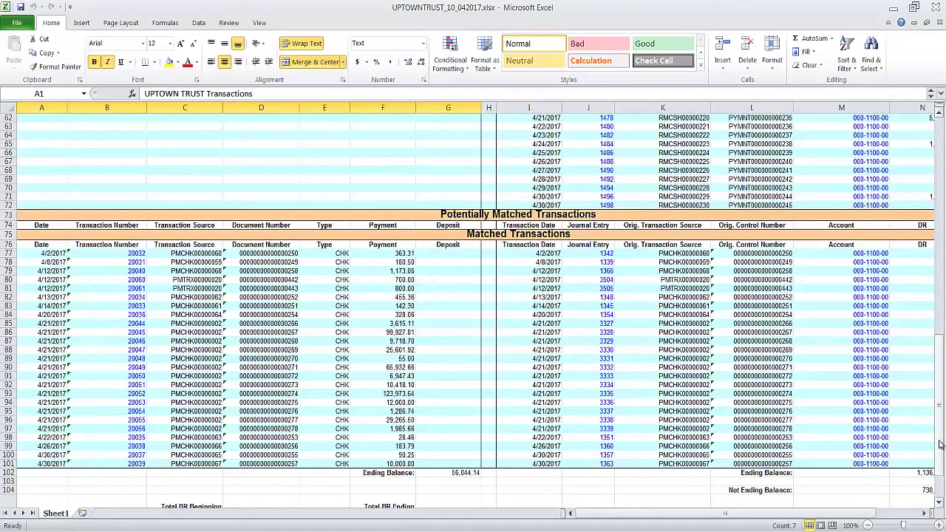
left_click_drag(940, 432, 943, 242)
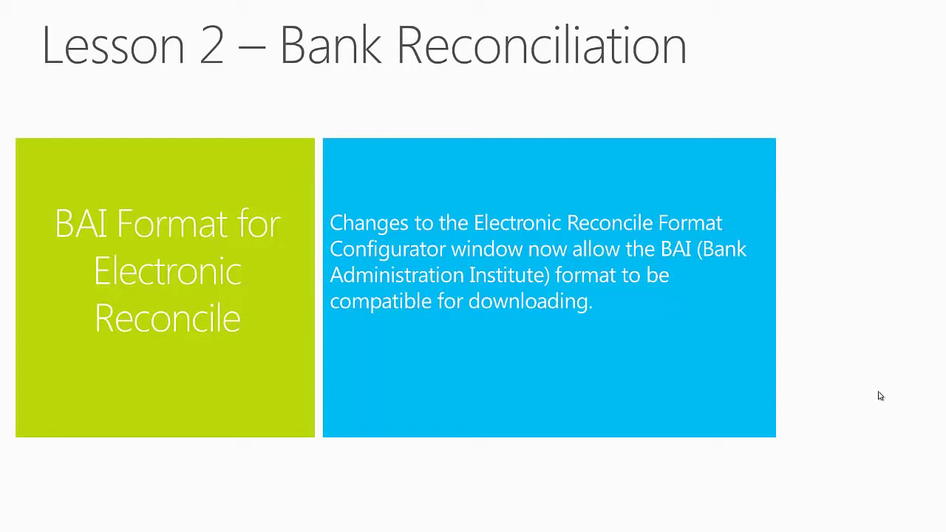
left_click(882, 395)
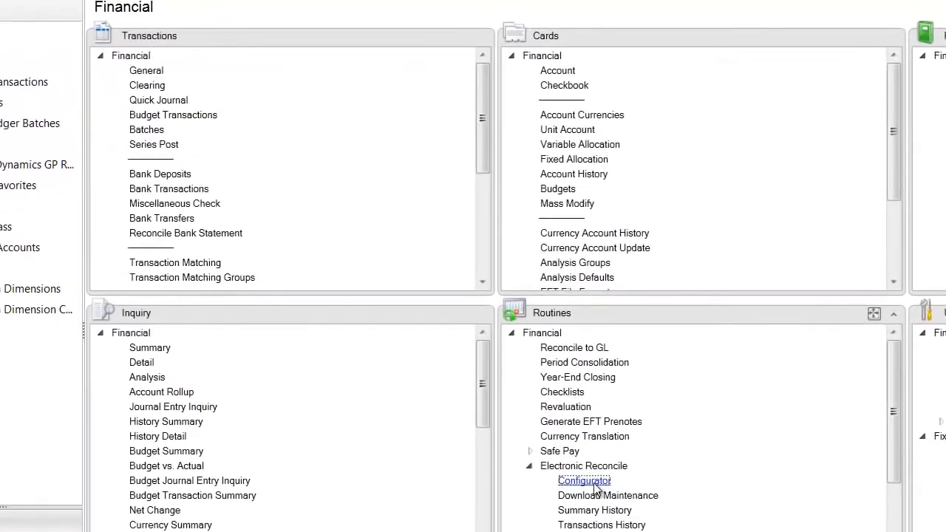
In the Electronic Reconcile Format Configurator, create bank format BAI with description BAI and file format BAI.
left_click(457, 403)
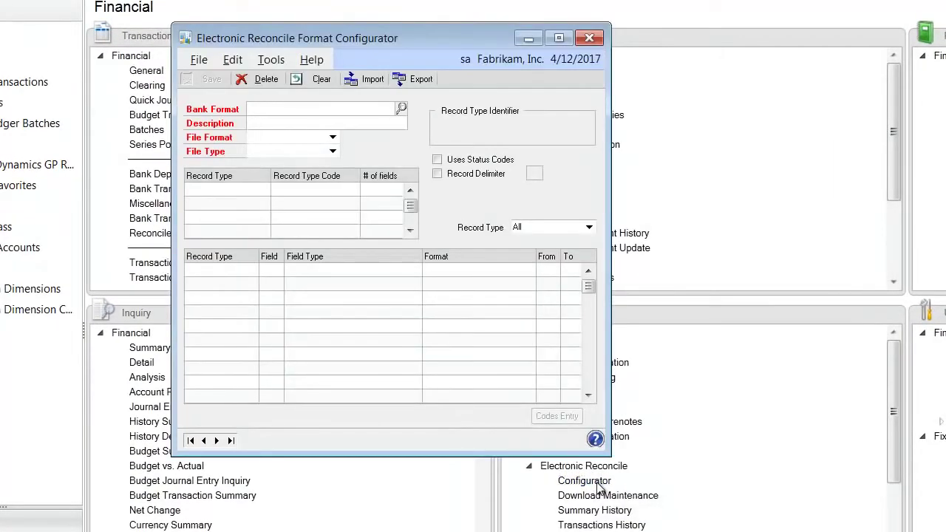
left_click_drag(412, 41, 576, 94)
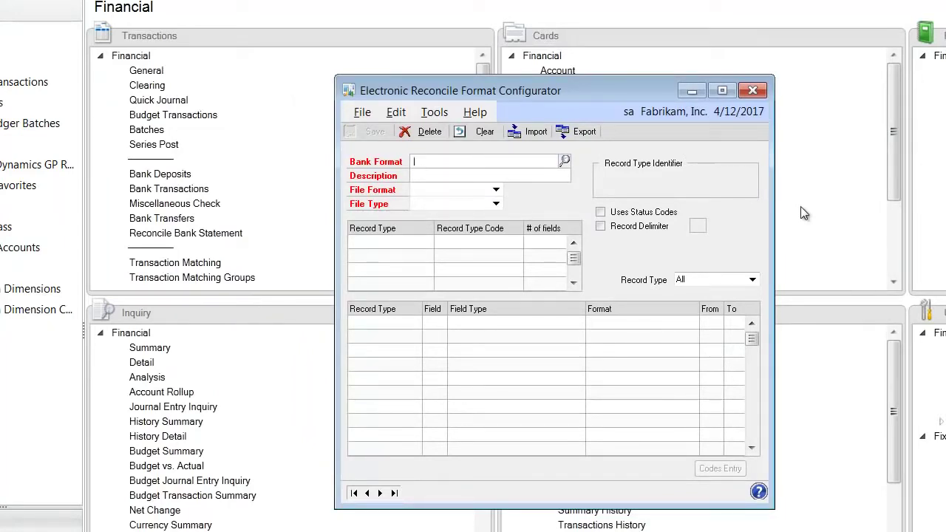
type("BAI")
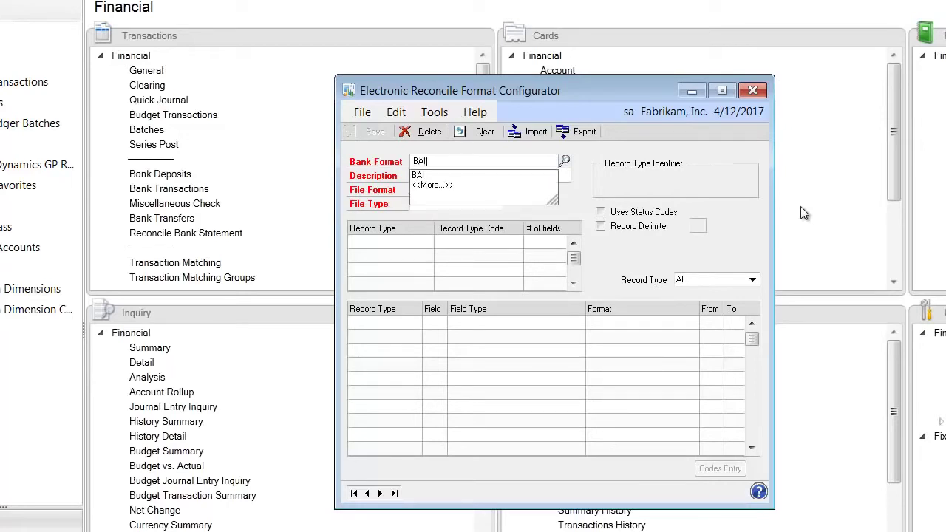
key("Tab")
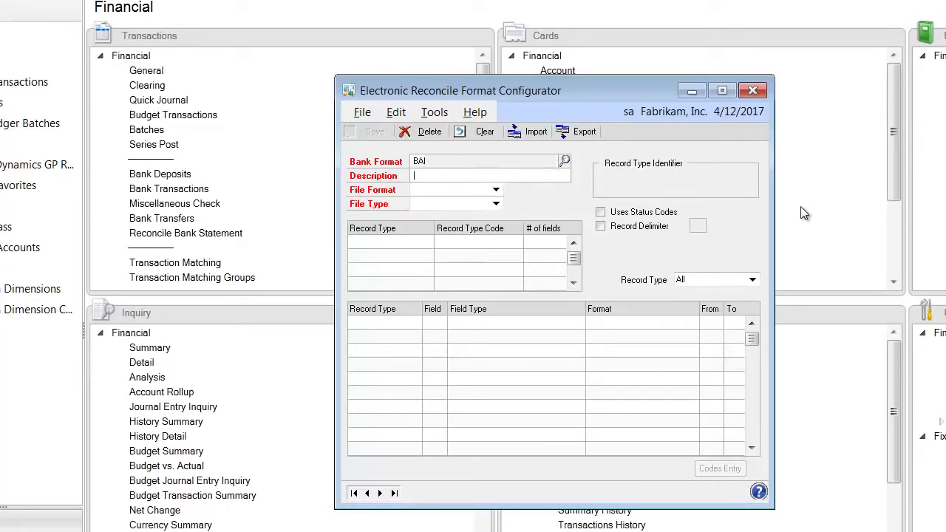
type("BAI")
left_click(495, 191)
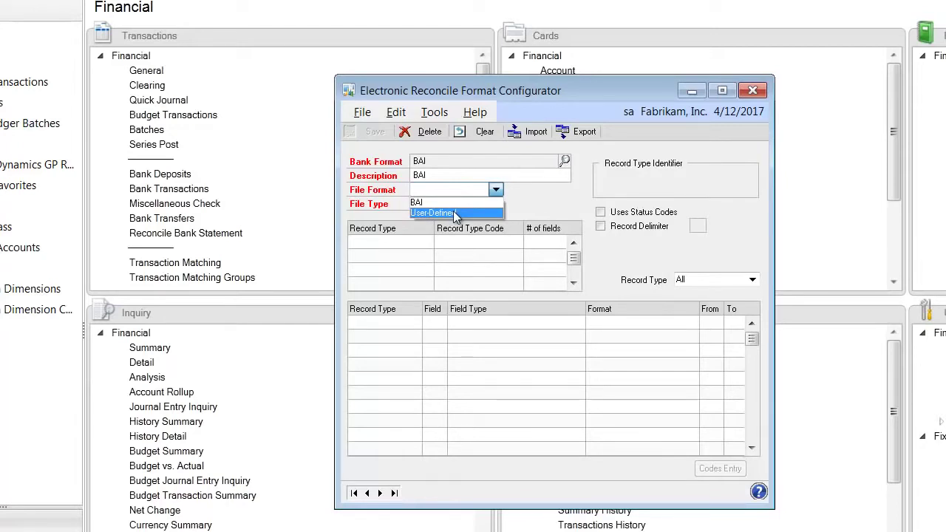
key("Up")
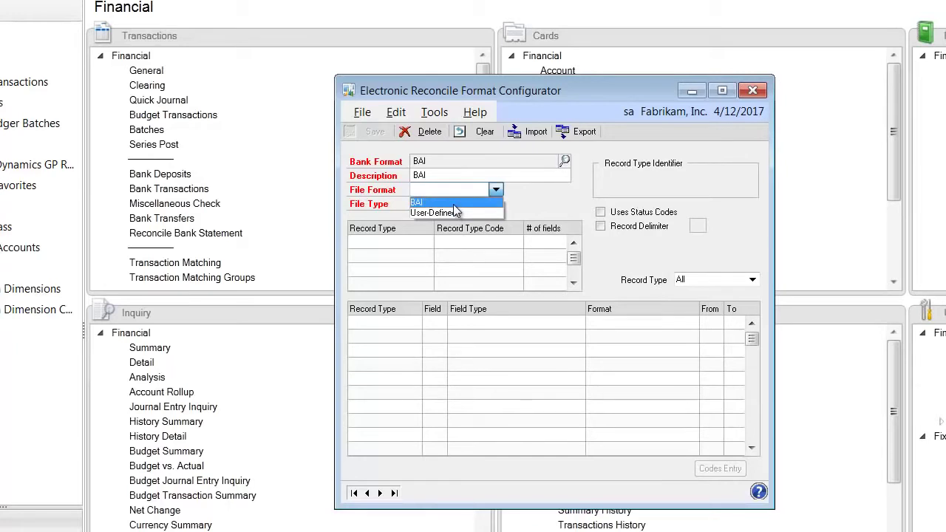
left_click(453, 204)
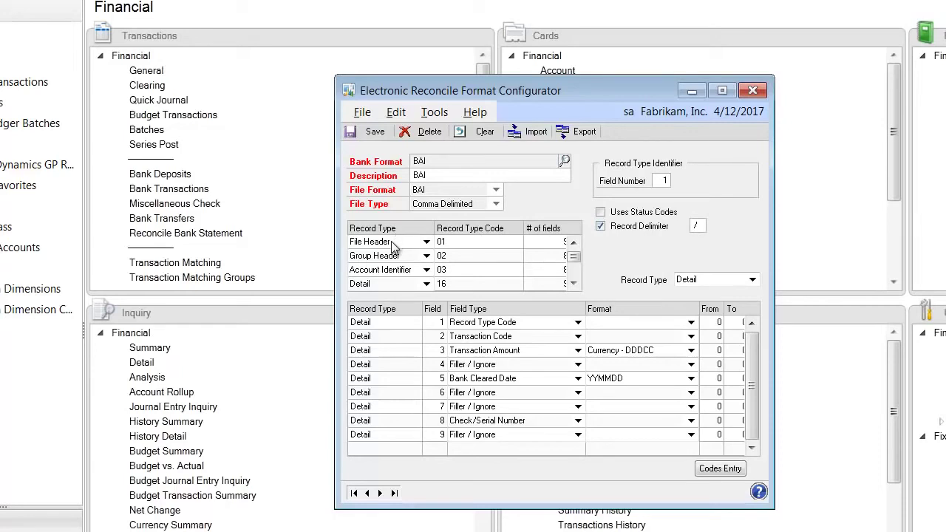
Examine the record type codes and field layouts of the BAI format's header, account, detail, footer and continuation records.
left_click(448, 244)
left_click(442, 255)
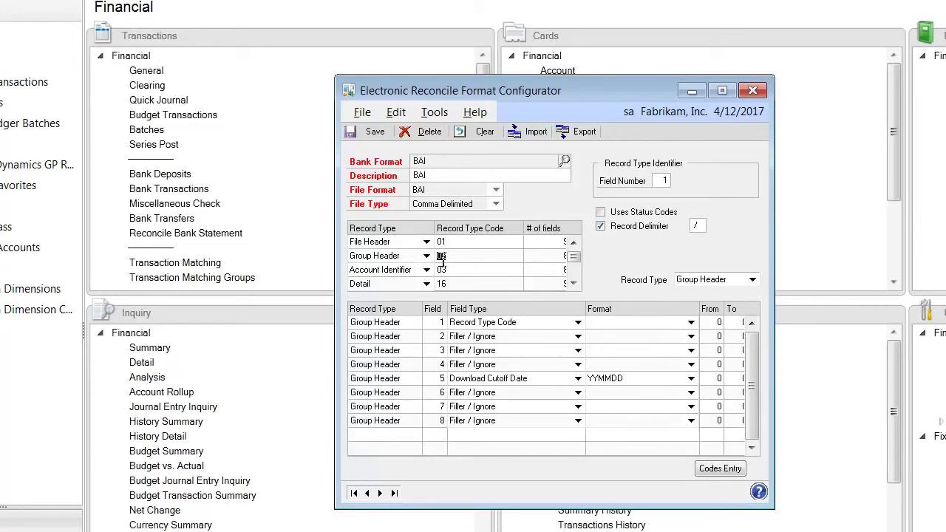
left_click(442, 270)
scroll(442, 270, "down", 3)
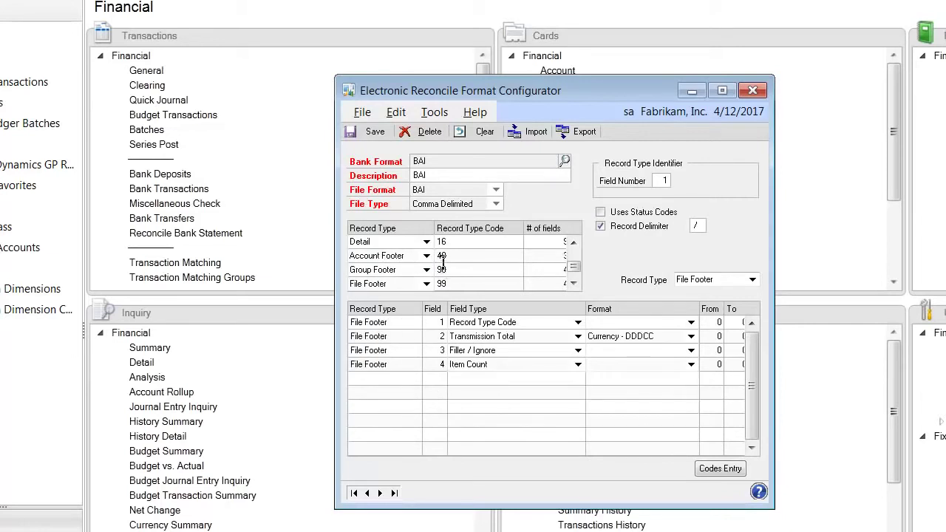
left_click(443, 243)
left_click(443, 255)
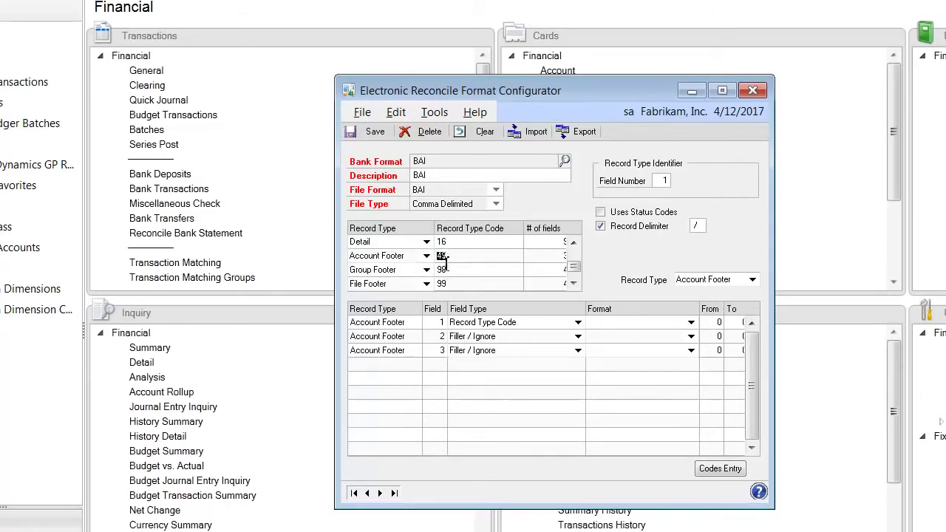
left_click(445, 270)
left_click(446, 284)
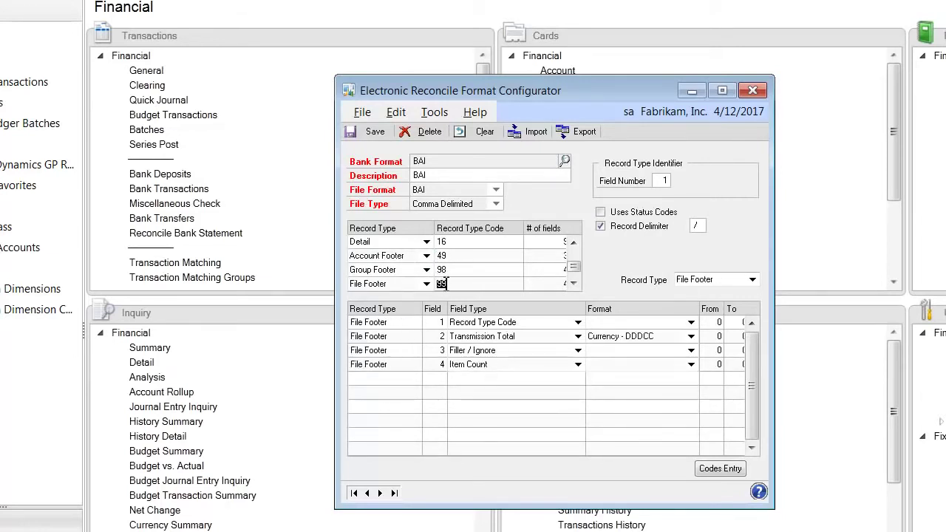
scroll(443, 277, "down", 1)
left_click(443, 272)
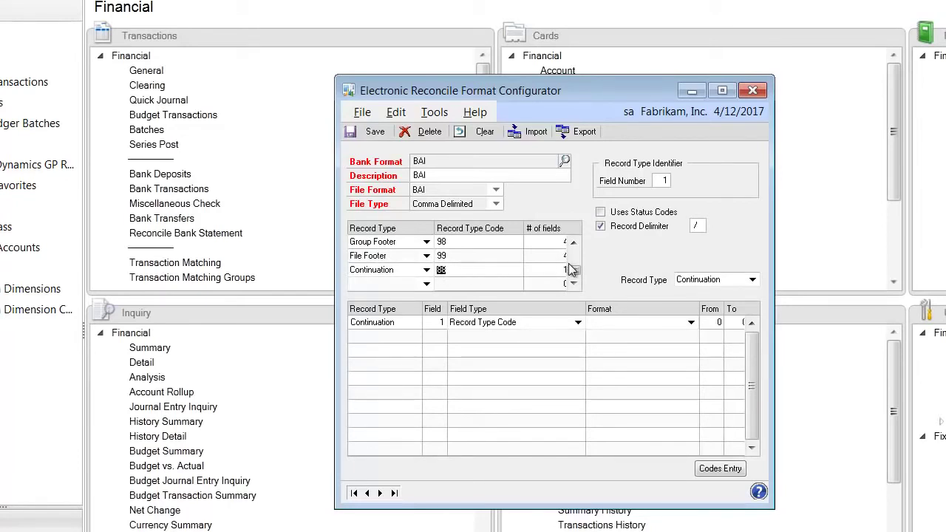
left_click(442, 242)
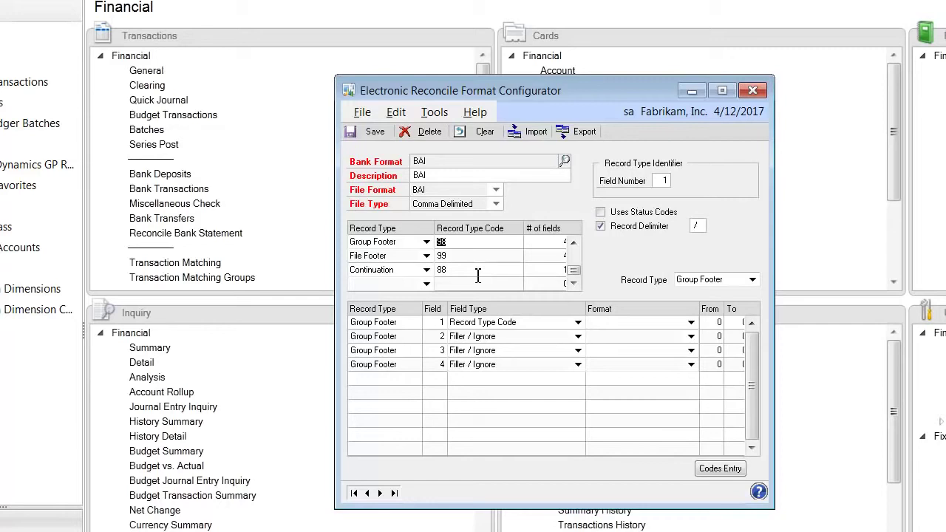
Review the transaction type codes for Check Paid in Transaction Code Entry and save the BAI bank format.
left_click(717, 470)
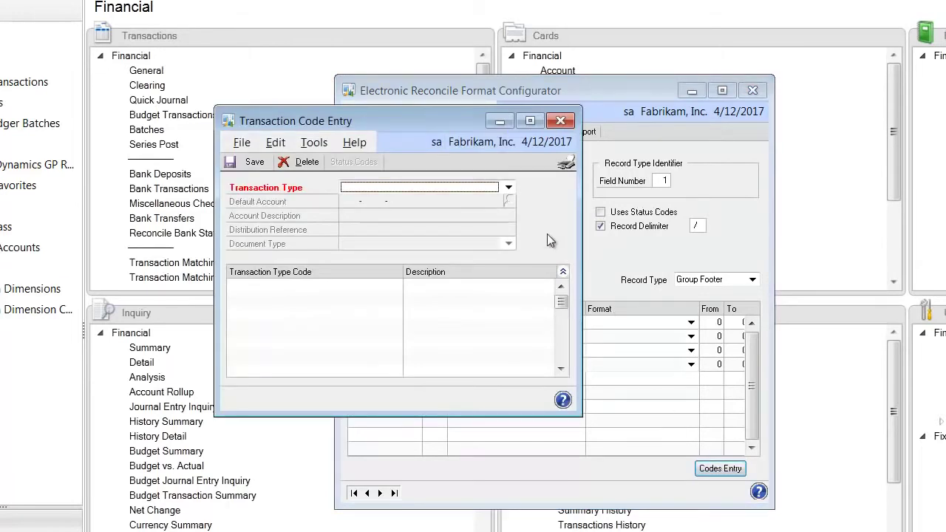
left_click(509, 187)
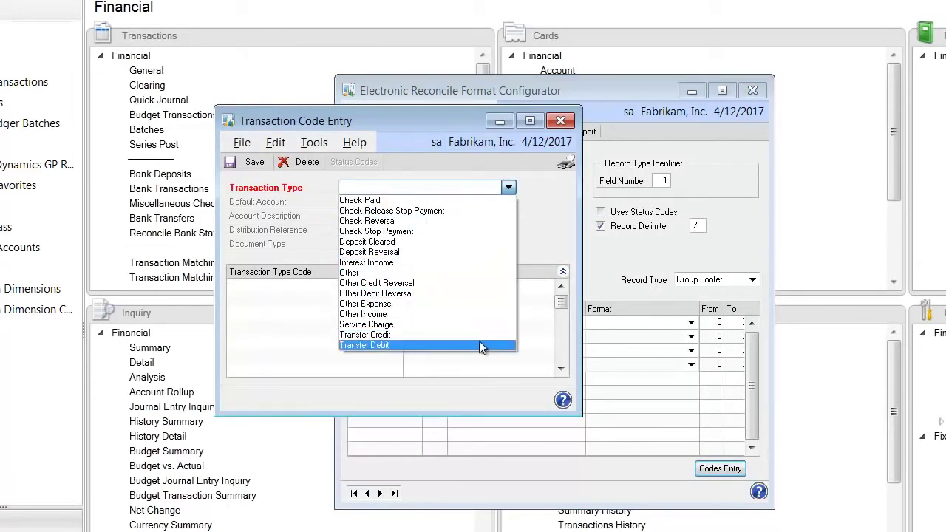
left_click(495, 202)
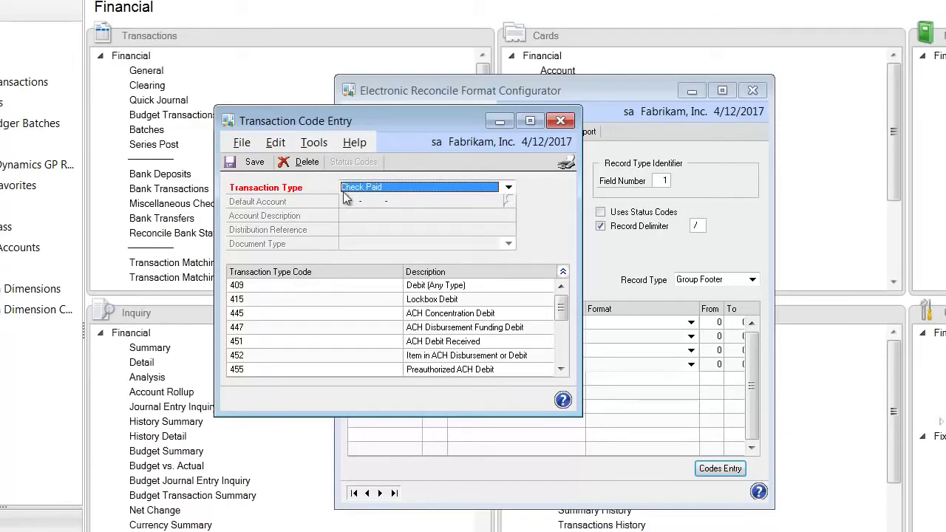
left_click(260, 285)
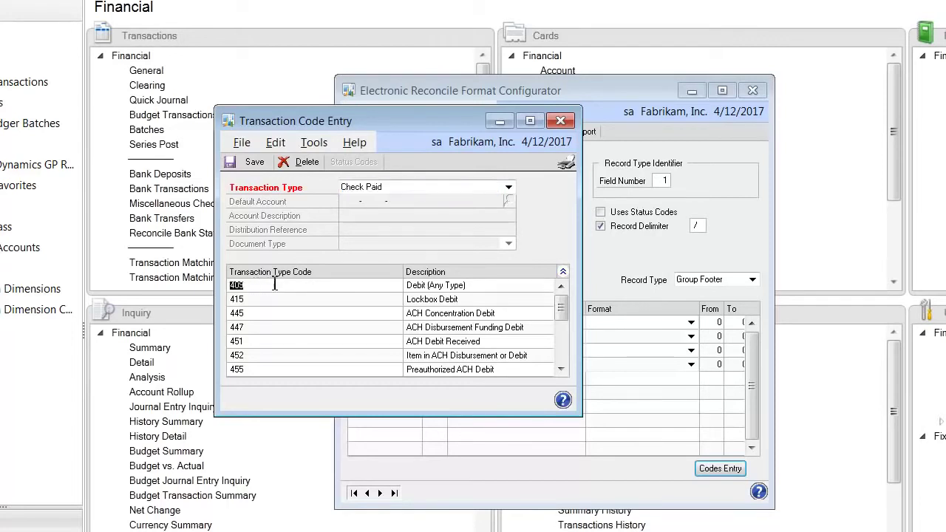
left_click(250, 299)
left_click(258, 313)
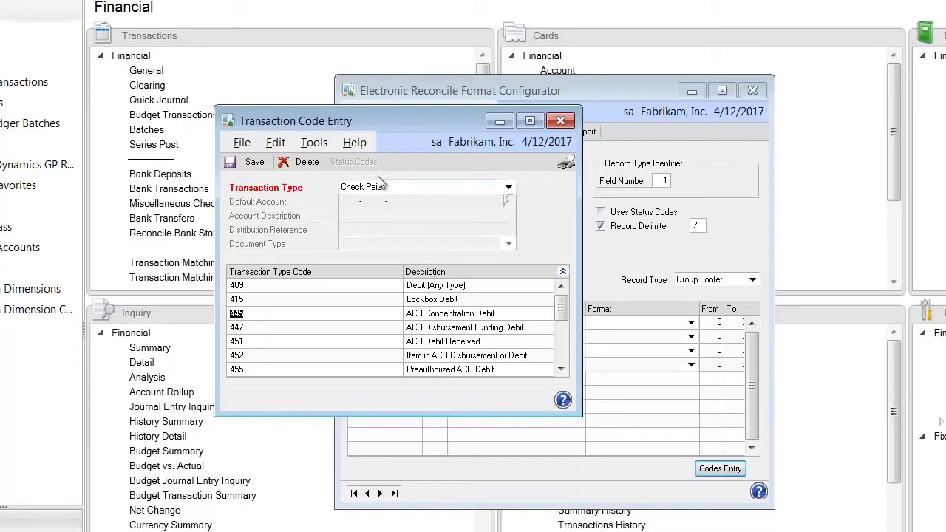
left_click(562, 122)
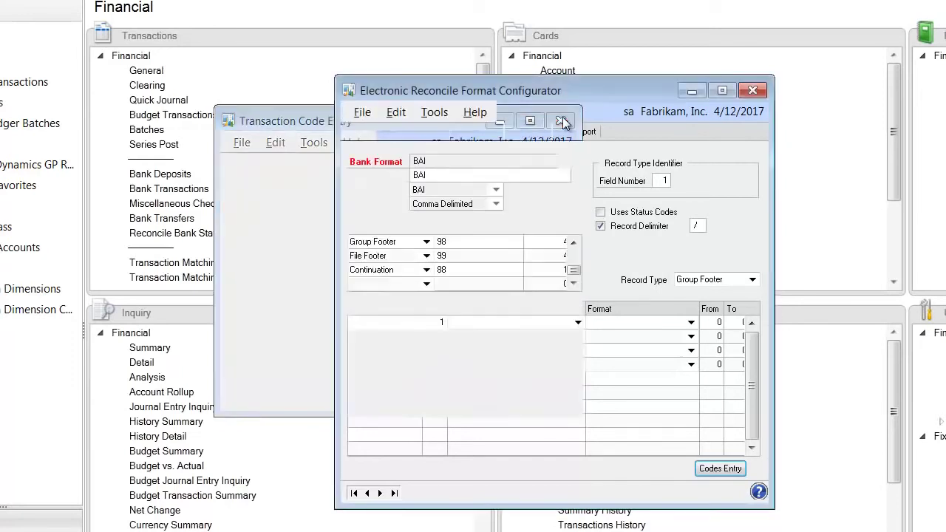
left_click(375, 131)
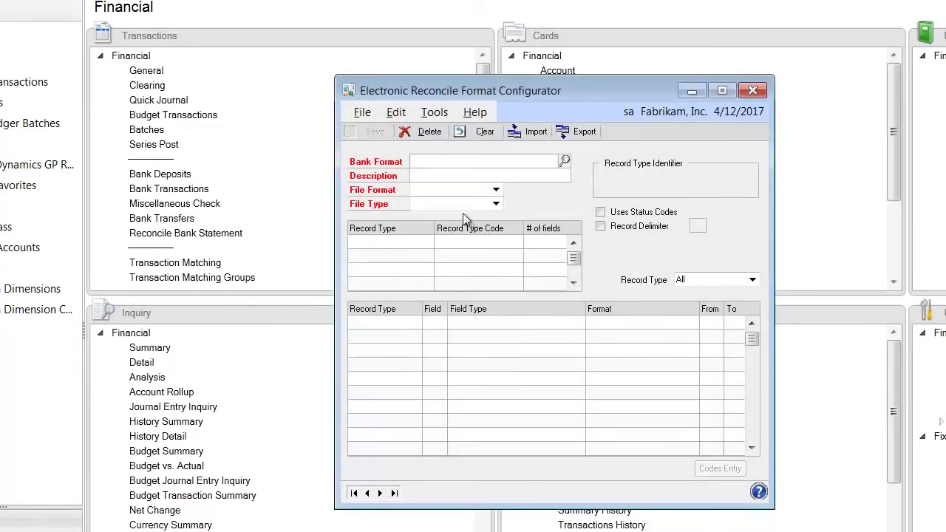
Start a bank format named TEST with description test, file format User-Defined and file type Comma Delimited.
type("TEST")
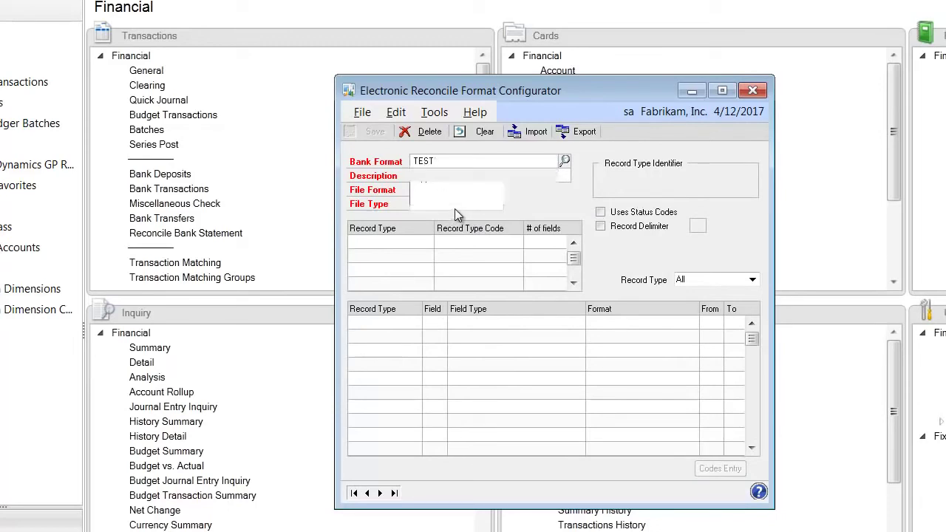
key("Tab")
type("test")
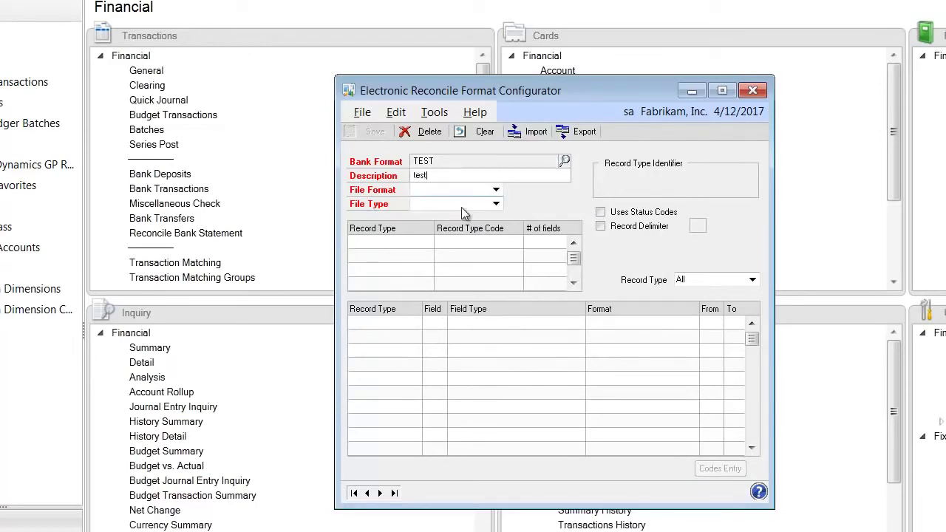
key("Tab")
left_click(497, 191)
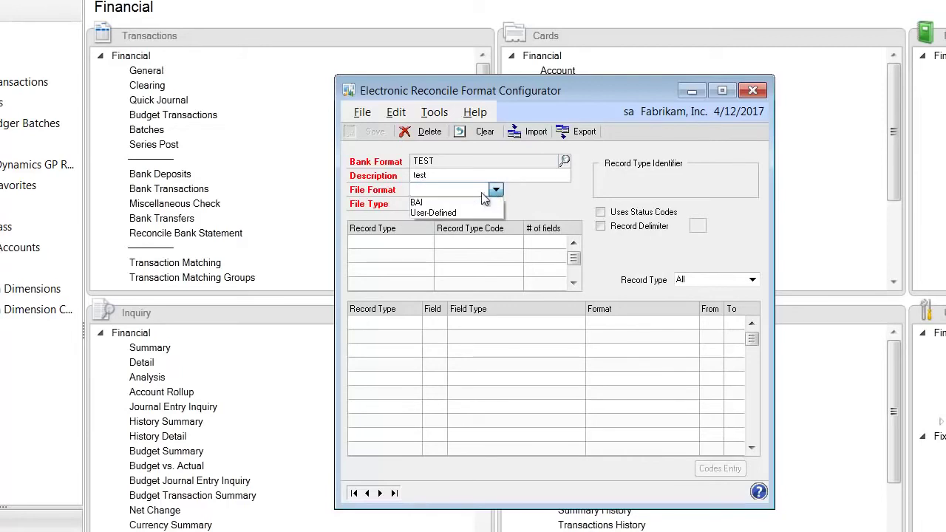
left_click(450, 214)
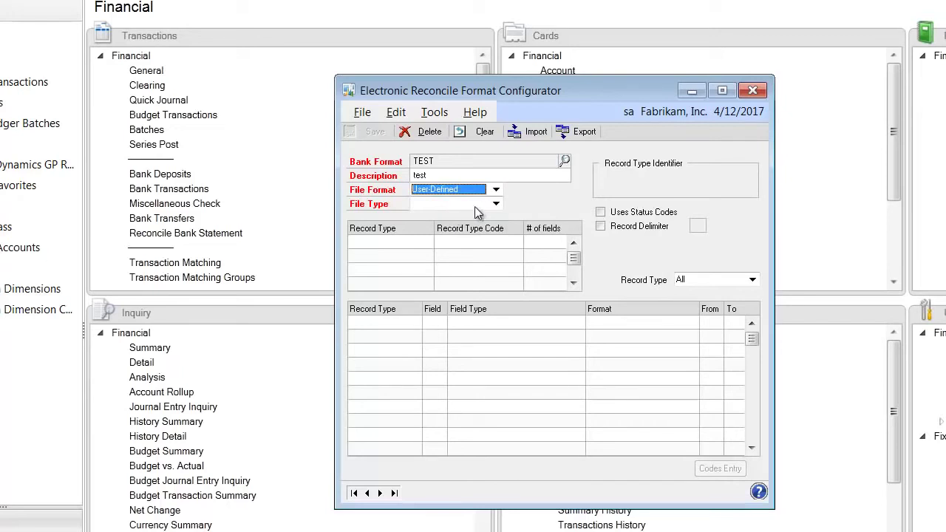
left_click(495, 204)
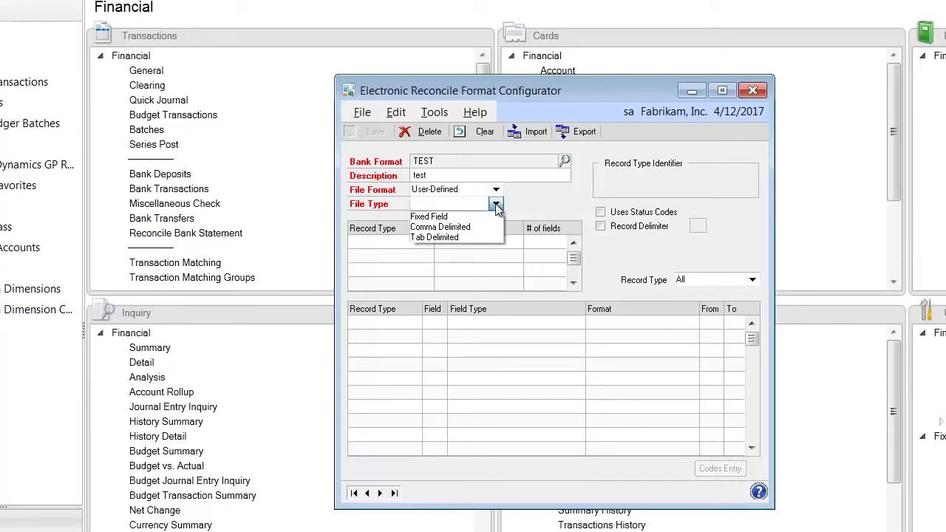
left_click(465, 227)
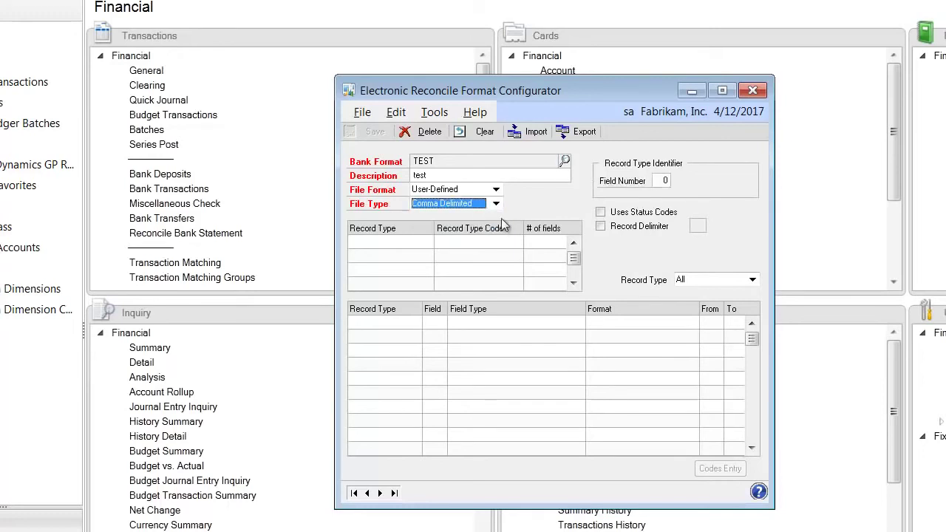
Set the record type identifier's field number to 1 and open the record type choices for the first record line.
left_click(658, 182)
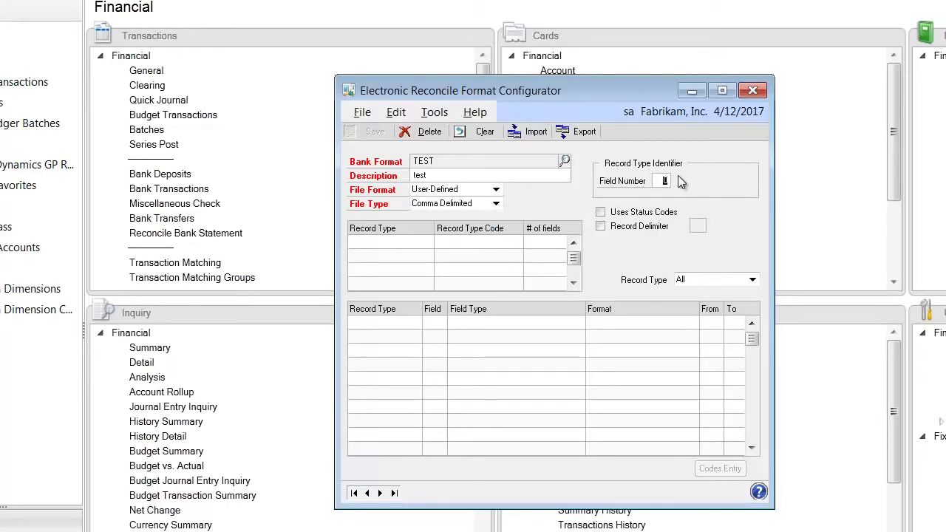
type("1")
key("Tab")
key("Tab")
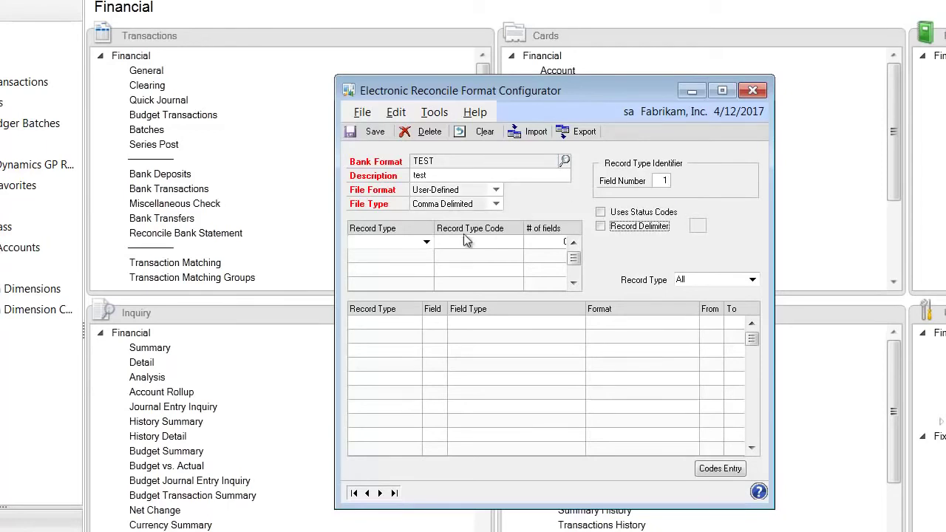
left_click(427, 243)
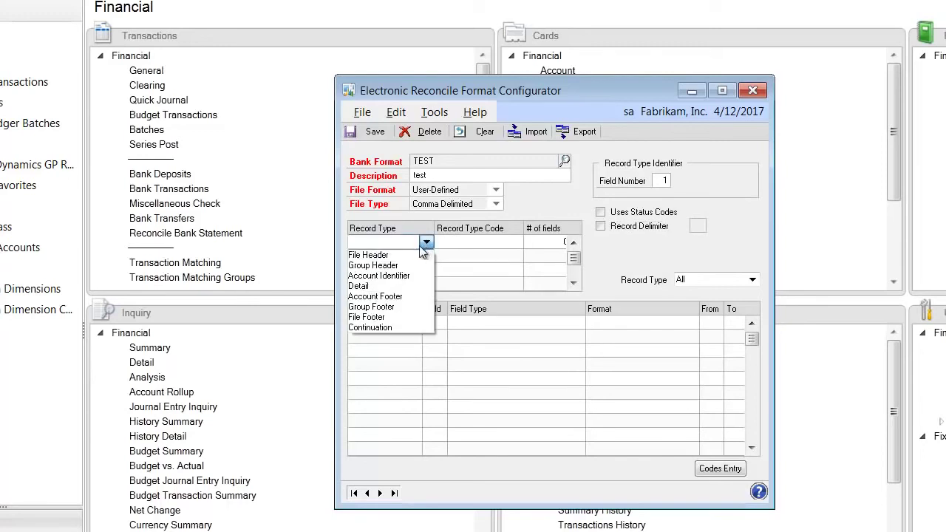